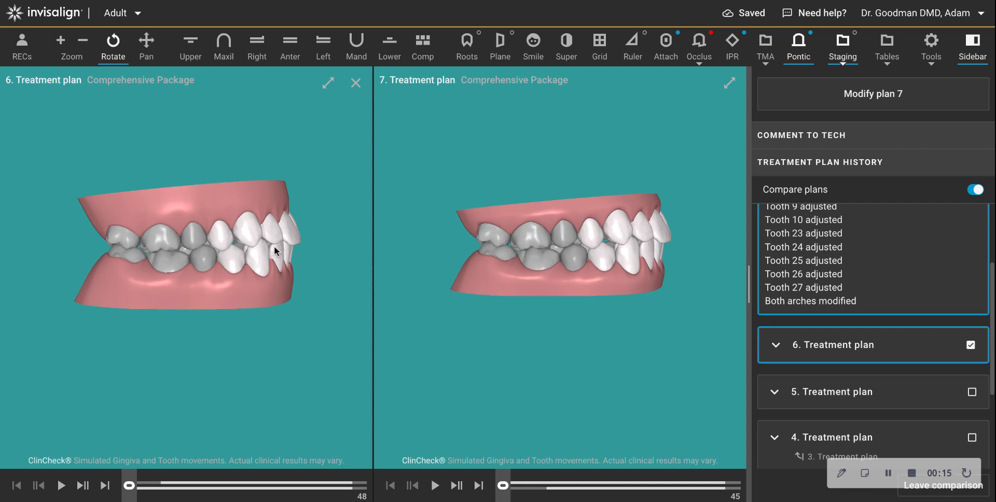
Compare treatment plan 6's initial bite with its final stage 48 in the side view, and return to the start.
{"action": "left_click_drag", "start_coordinate": [274, 246], "coordinate": [274, 263]}
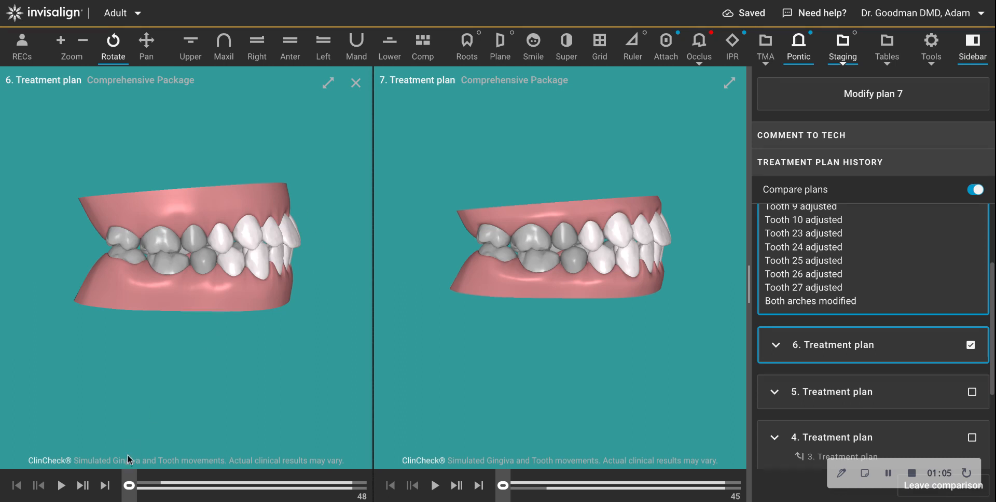
{"action": "left_click", "coordinate": [105, 486]}
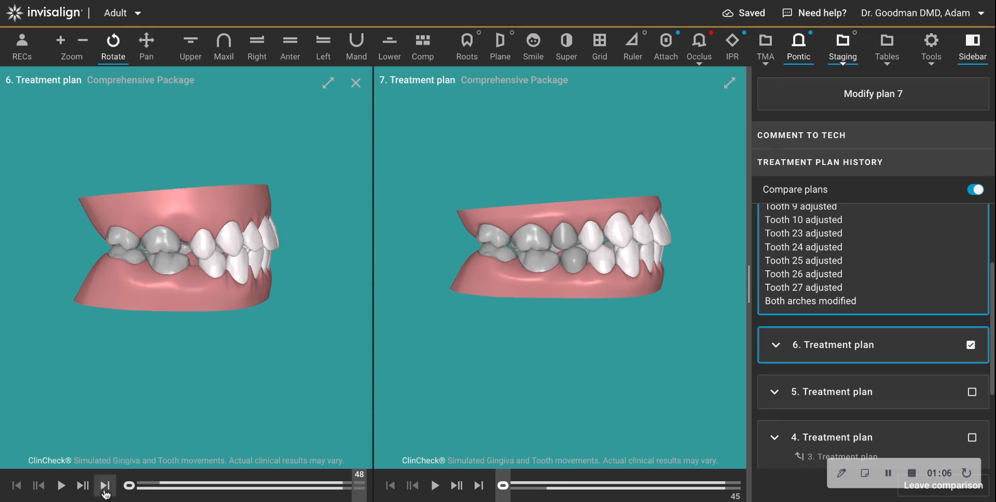
{"action": "left_click", "coordinate": [15, 487]}
{"action": "left_click", "coordinate": [106, 486]}
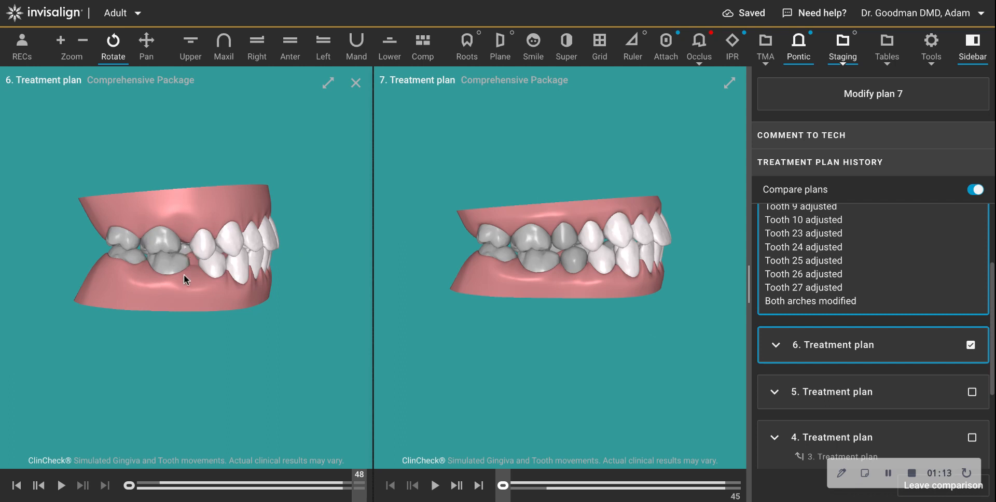
{"action": "left_click", "coordinate": [17, 484]}
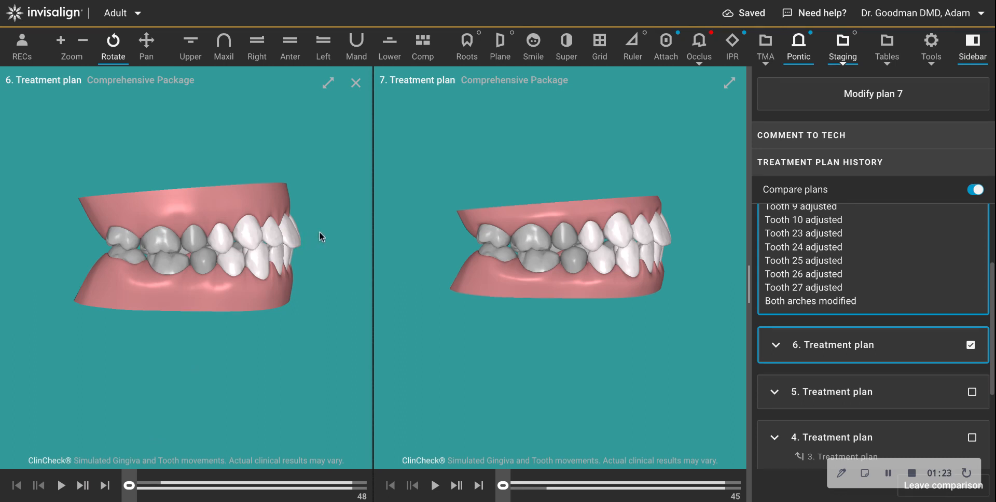
Advance treatment plan 6 to stages 35 and 36 to examine extraction space closure, returning to the initial stage after each pass.
{"action": "left_click", "coordinate": [83, 486]}
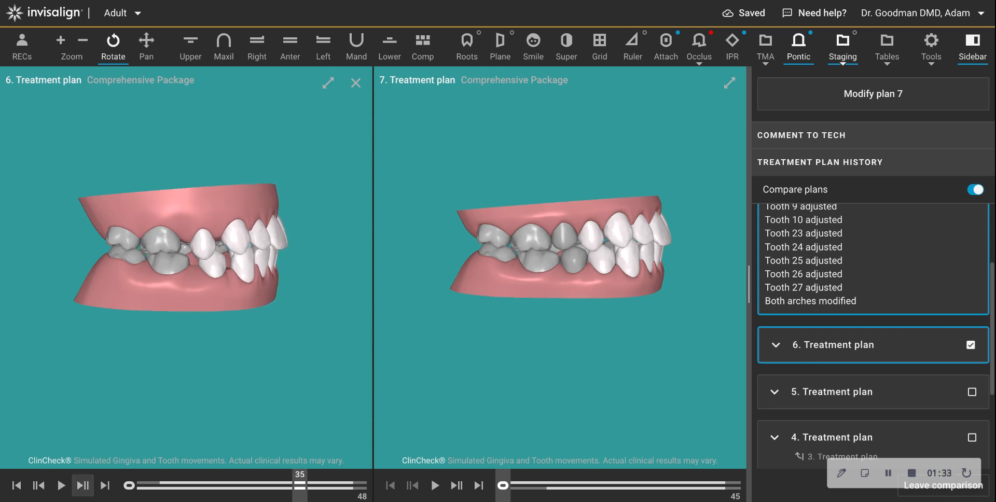
{"action": "left_click", "coordinate": [82, 488]}
{"action": "left_click", "coordinate": [17, 488]}
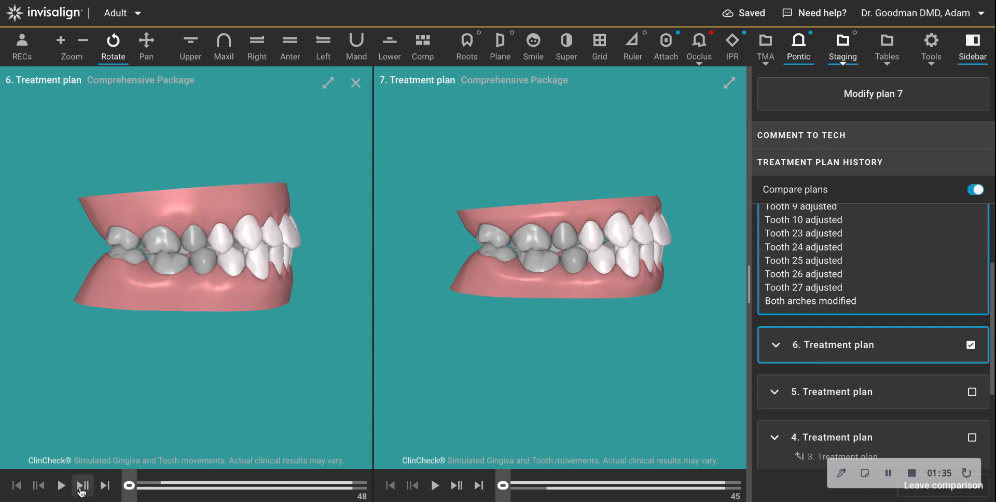
{"action": "left_click", "coordinate": [81, 488]}
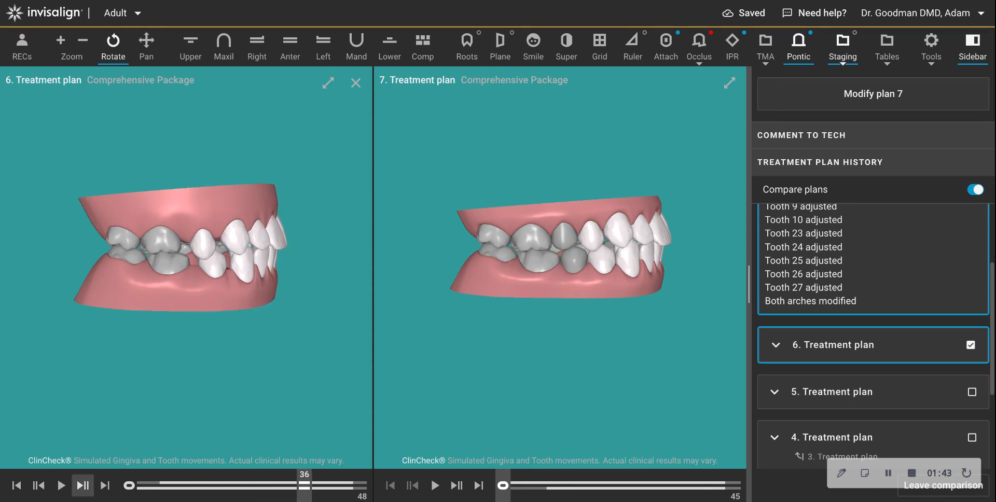
{"action": "left_click", "coordinate": [17, 486]}
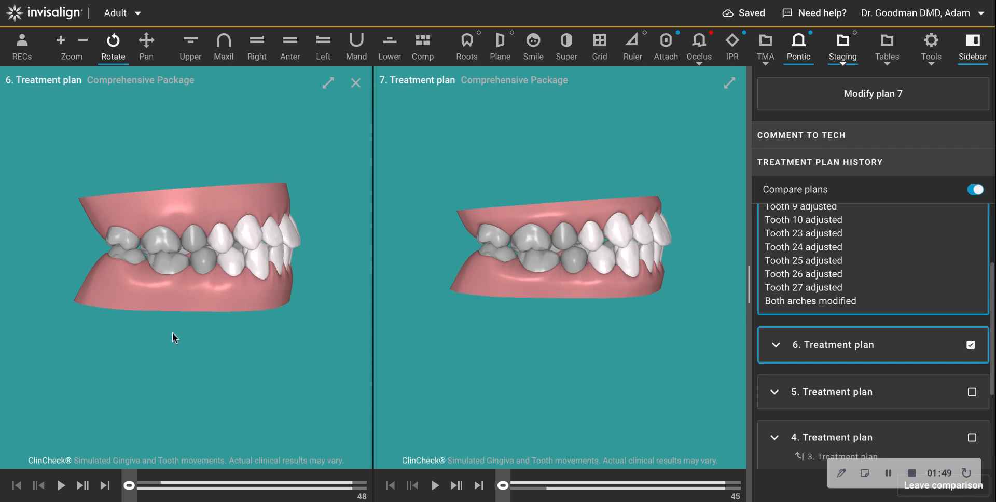
Switch treatment plan 6 repeatedly between its initial and final stages to examine the front teeth's overall movement.
{"action": "left_click", "coordinate": [105, 485]}
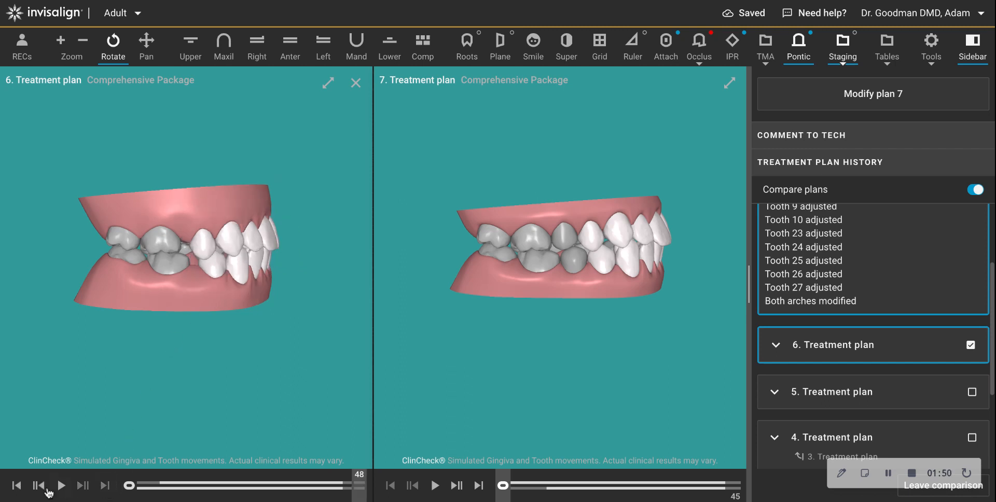
{"action": "left_click", "coordinate": [16, 485]}
{"action": "left_click", "coordinate": [104, 485]}
{"action": "left_click", "coordinate": [17, 486]}
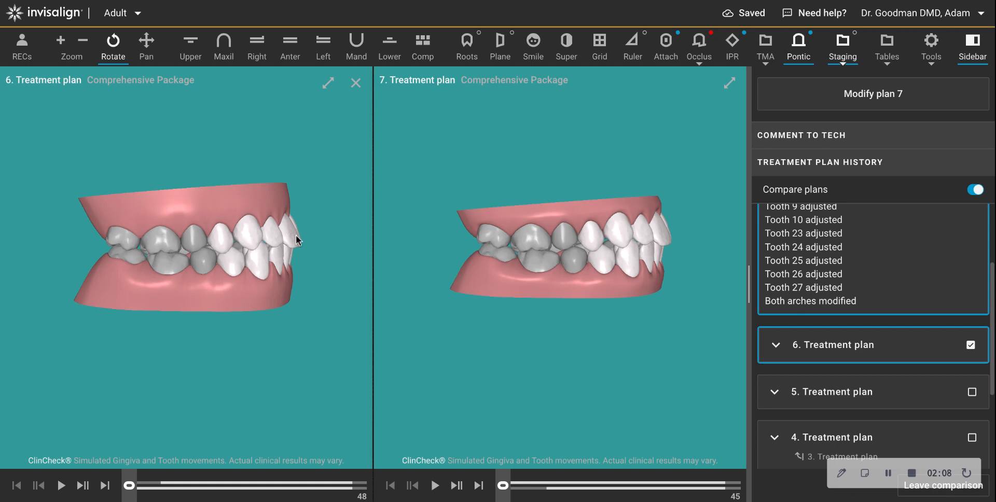
{"action": "left_click", "coordinate": [105, 485]}
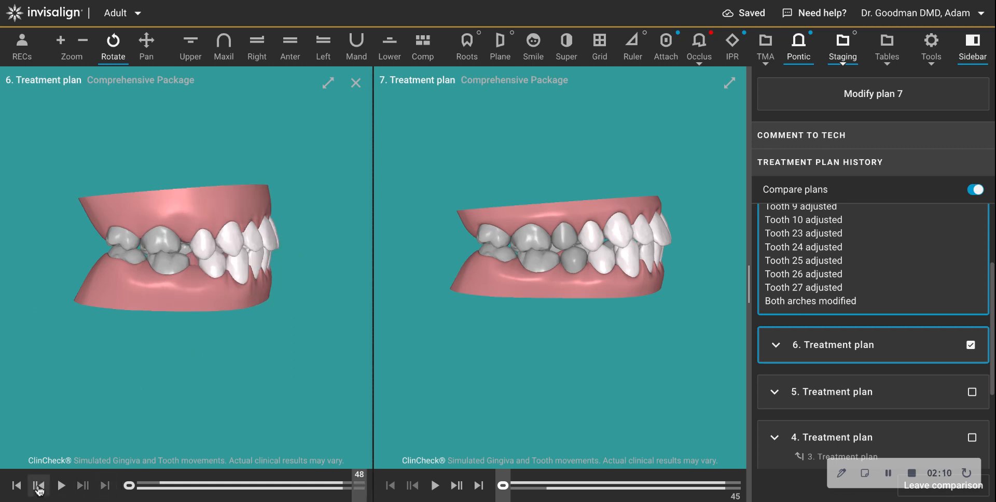
{"action": "left_click", "coordinate": [17, 486]}
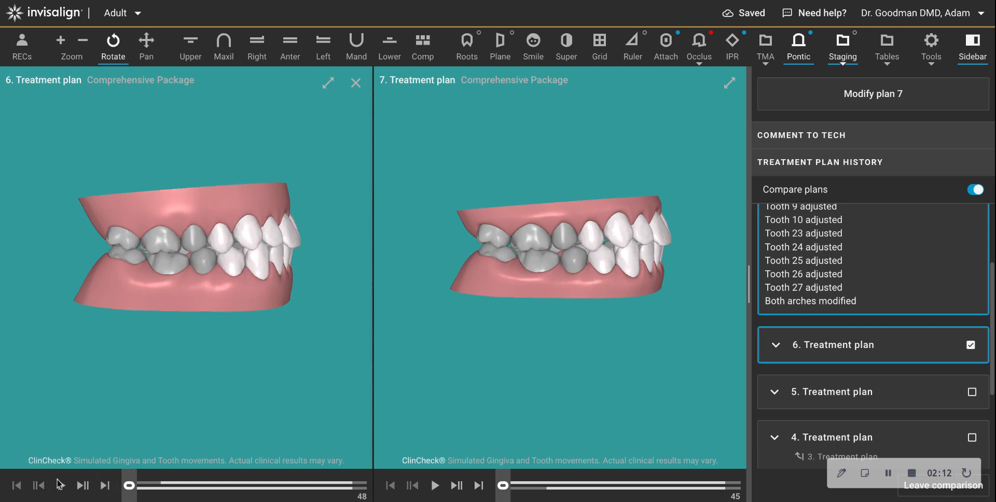
{"action": "left_click", "coordinate": [105, 485]}
{"action": "left_click", "coordinate": [16, 485]}
Switch treatment plan 7 between its initial stage and final stage 45 to examine its overall tooth movement.
{"action": "left_click_drag", "start_coordinate": [616, 240], "coordinate": [614, 240]}
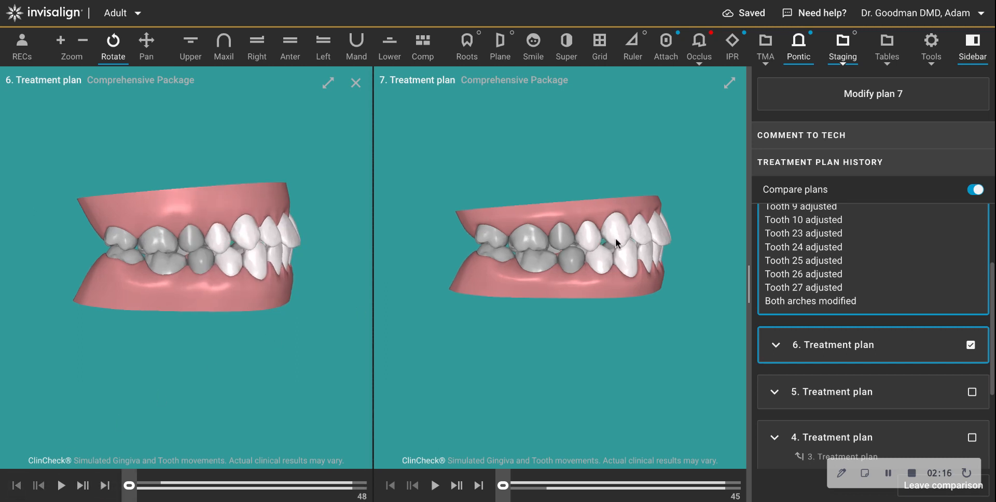
{"action": "left_click", "coordinate": [457, 486]}
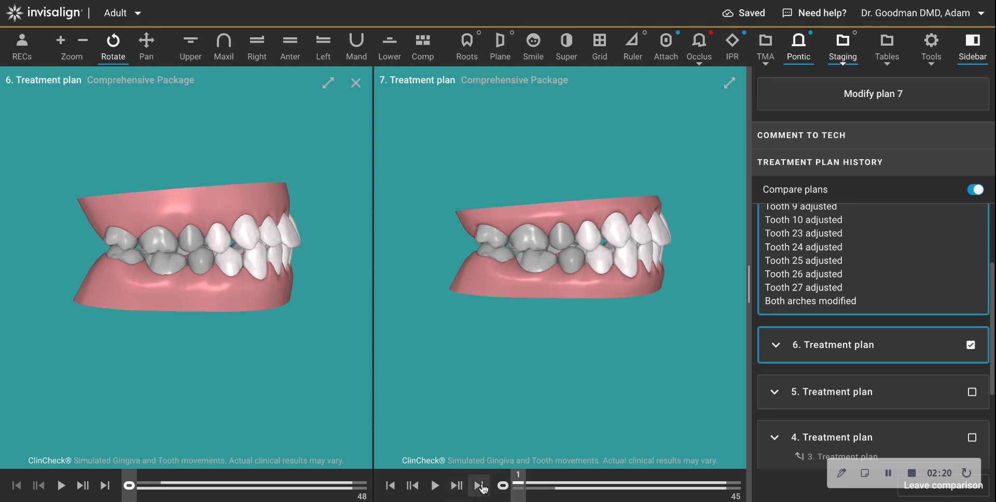
{"action": "left_click", "coordinate": [477, 486]}
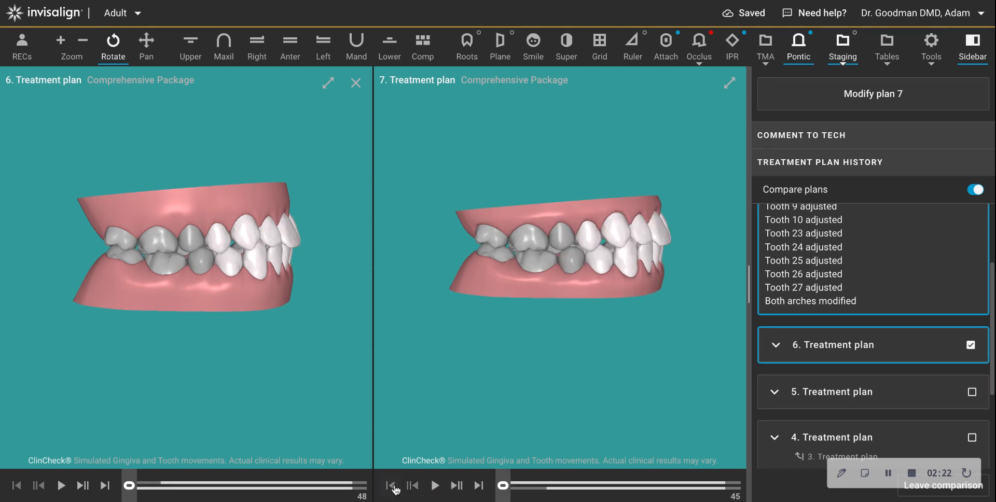
{"action": "left_click", "coordinate": [479, 486]}
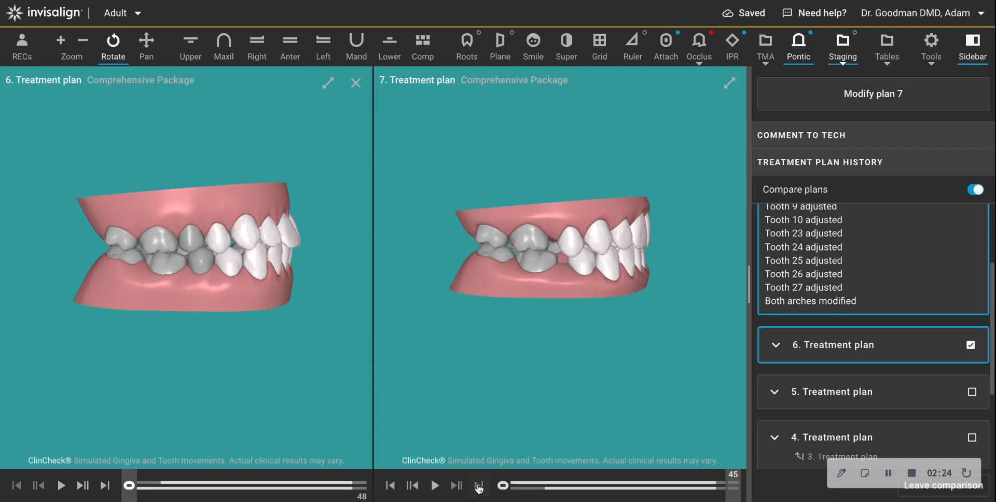
{"action": "left_click", "coordinate": [397, 486]}
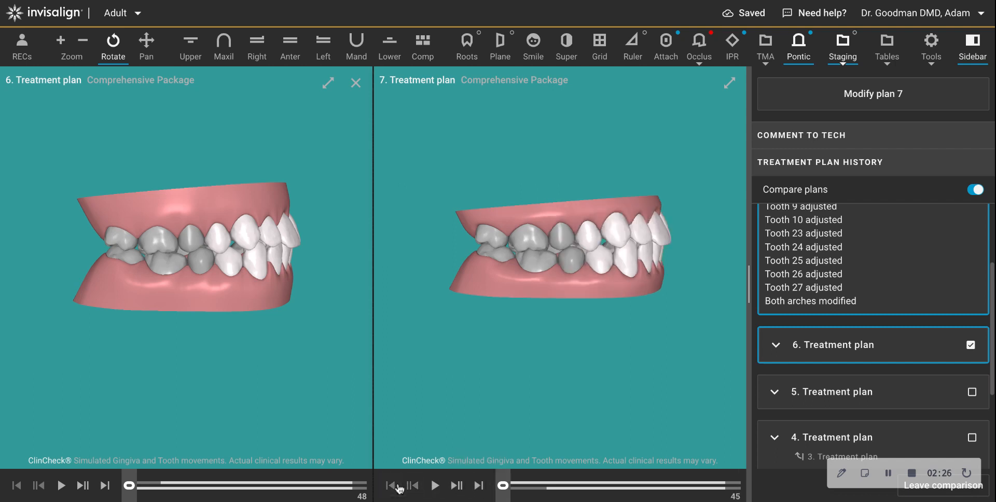
{"action": "left_click", "coordinate": [478, 485]}
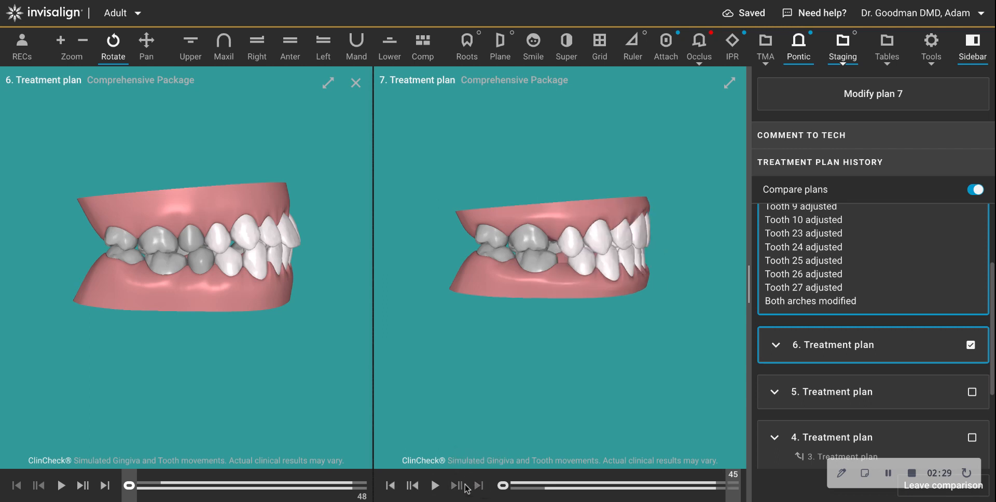
{"action": "left_click", "coordinate": [390, 486]}
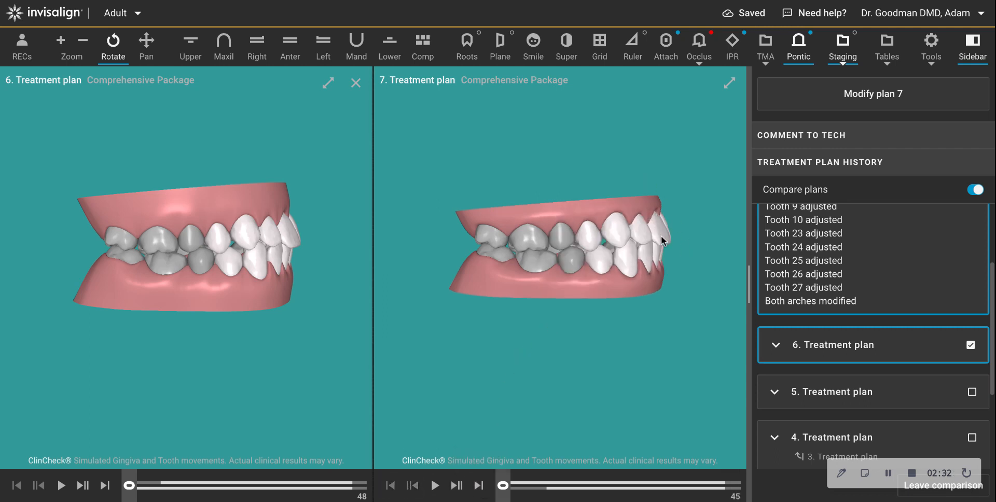
Step treatment plan 7 forward stage by stage to stage 28 to examine the tooth movement sequence, and return to the start.
{"action": "left_click", "coordinate": [456, 485]}
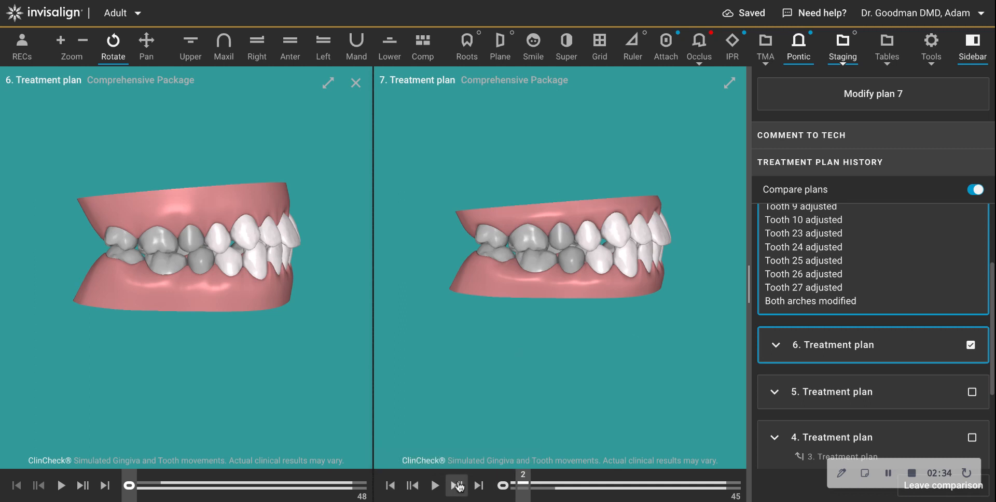
{"action": "left_click", "coordinate": [459, 487]}
{"action": "left_click", "coordinate": [458, 486]}
{"action": "left_click", "coordinate": [459, 486]}
{"action": "left_click", "coordinate": [459, 486]}
{"action": "left_click", "coordinate": [459, 487]}
{"action": "left_click", "coordinate": [459, 486]}
{"action": "left_click", "coordinate": [459, 486]}
{"action": "left_click", "coordinate": [459, 487]}
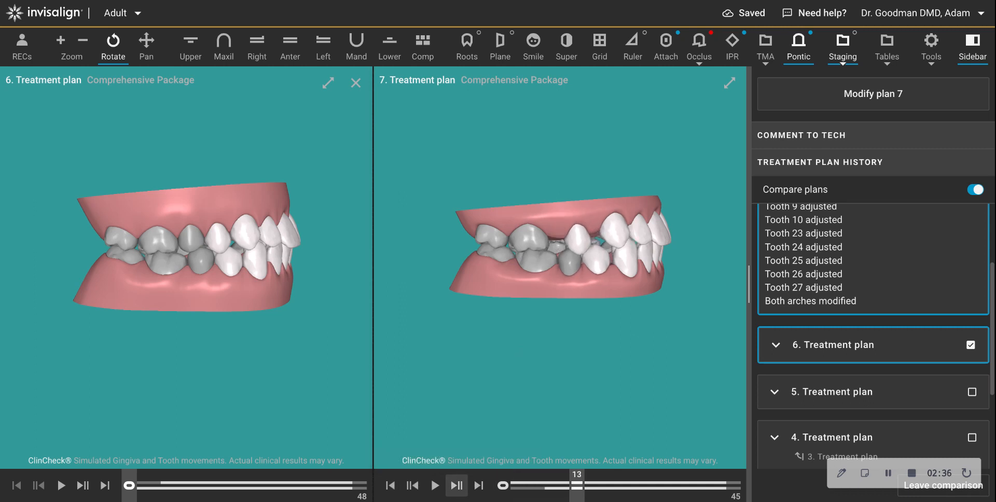
{"action": "left_click", "coordinate": [456, 486]}
{"action": "left_click", "coordinate": [456, 486]}
{"action": "left_click", "coordinate": [457, 485]}
{"action": "left_click", "coordinate": [456, 485]}
{"action": "left_click", "coordinate": [456, 485]}
{"action": "left_click", "coordinate": [456, 485]}
{"action": "left_click", "coordinate": [456, 485]}
{"action": "left_click", "coordinate": [457, 485]}
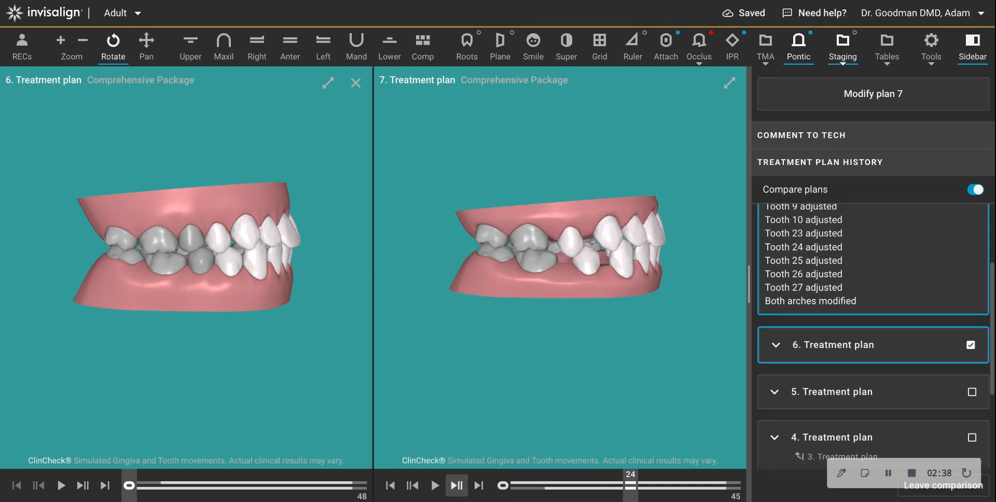
{"action": "left_click", "coordinate": [456, 485]}
{"action": "left_click", "coordinate": [456, 485]}
{"action": "left_click", "coordinate": [456, 486]}
{"action": "left_click", "coordinate": [456, 485]}
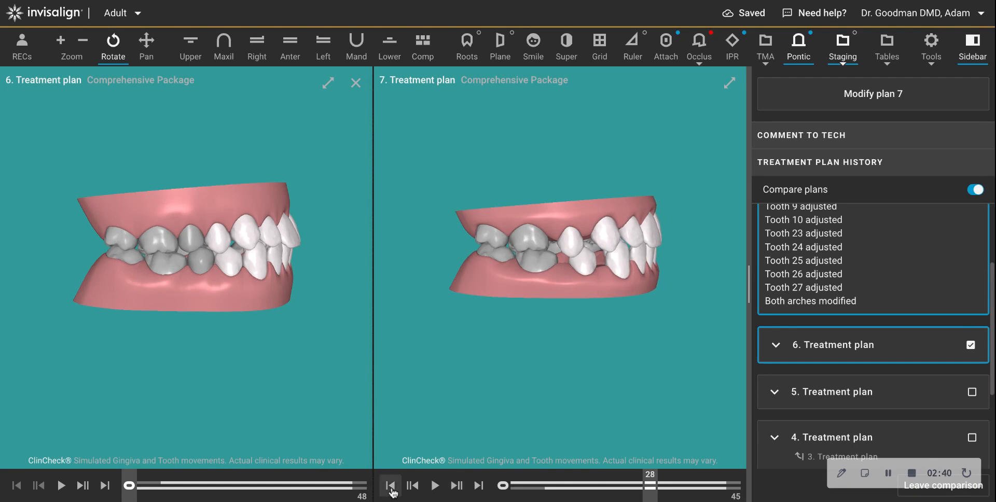
{"action": "left_click", "coordinate": [391, 486]}
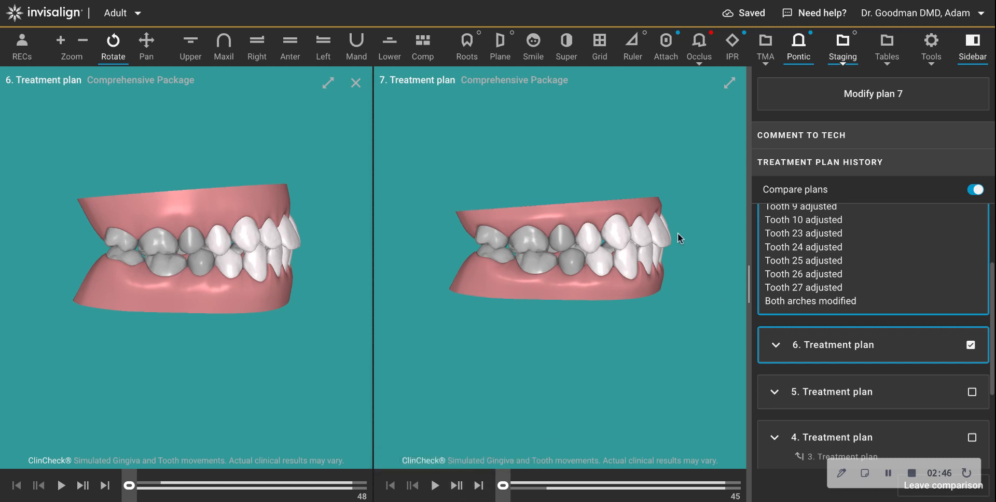
Review treatment plan 7 from the initial stage up to stages 29 and 30, resetting it to the start after each pass.
{"action": "left_click", "coordinate": [456, 485]}
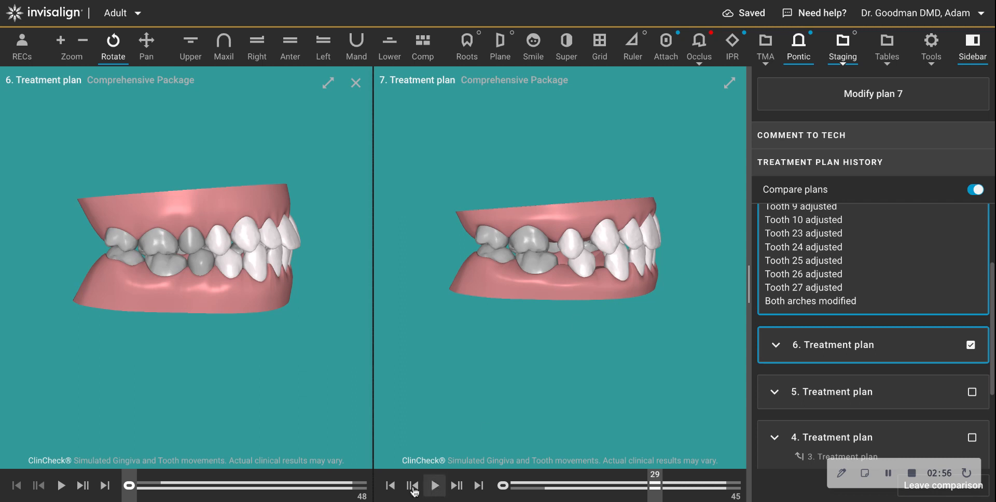
{"action": "left_click", "coordinate": [390, 486]}
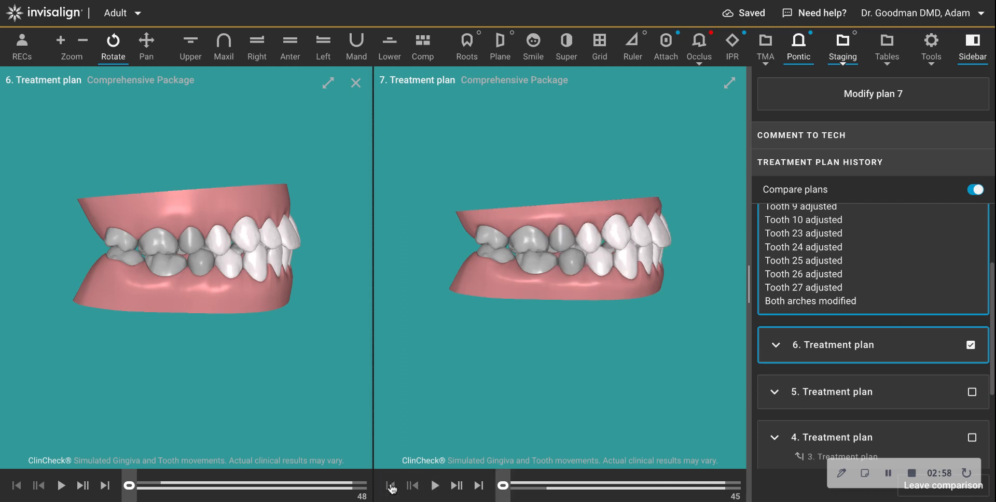
{"action": "left_click", "coordinate": [457, 485]}
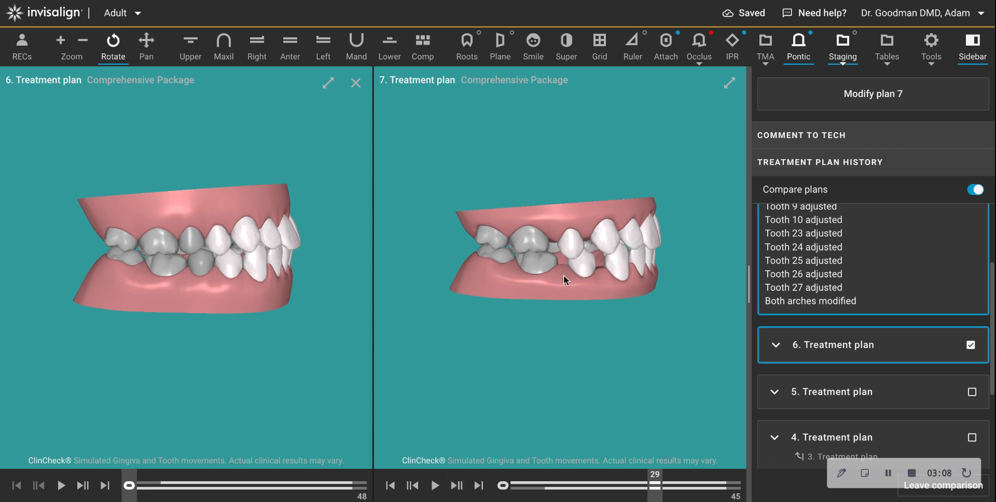
{"action": "left_click", "coordinate": [392, 487]}
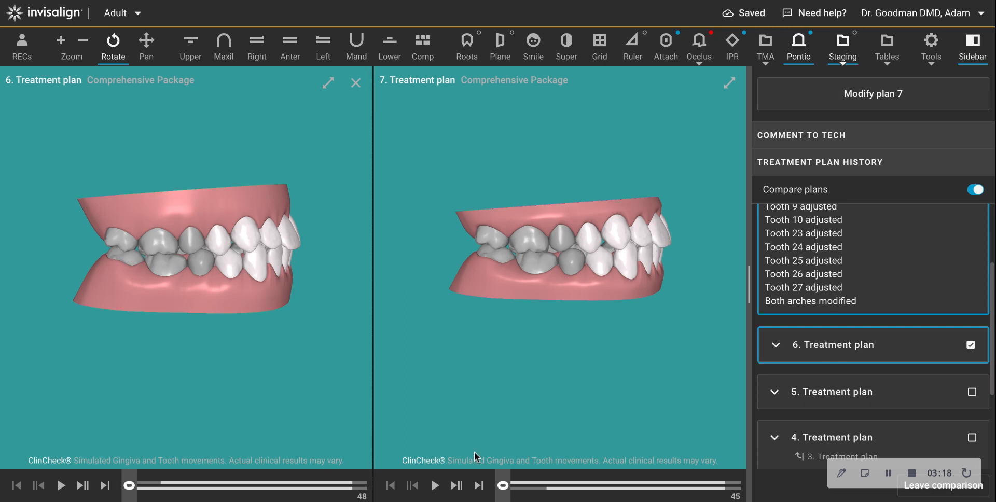
{"action": "left_click", "coordinate": [457, 486]}
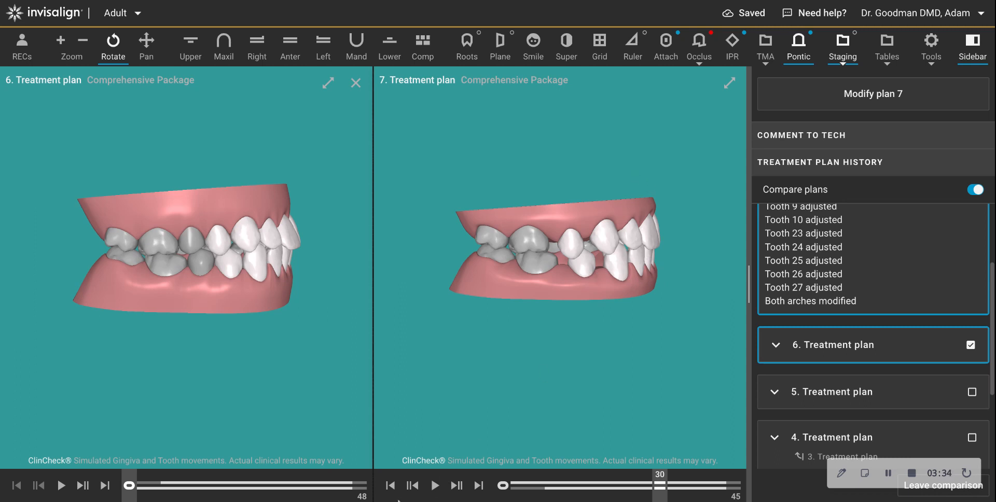
{"action": "left_click", "coordinate": [390, 484]}
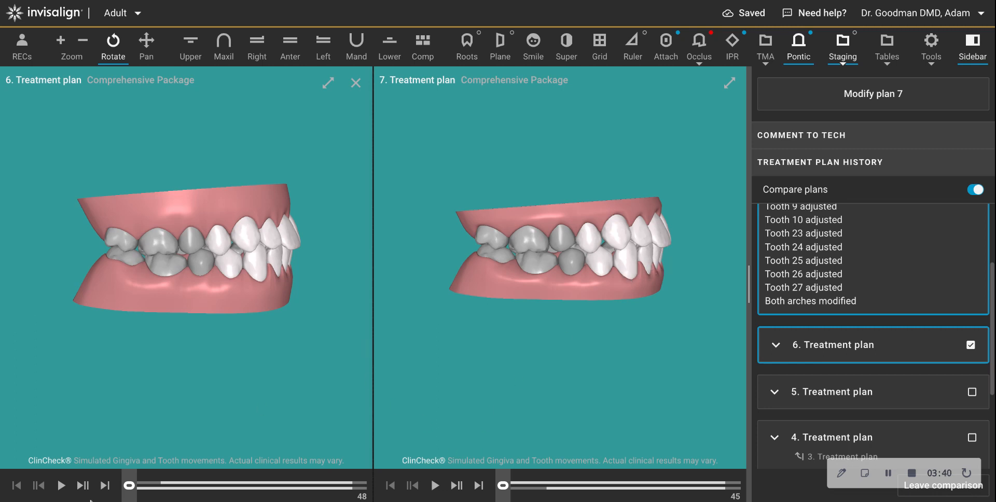
Compare plan 6 at stage 29 with plan 7 at stage 26, and reset plan 7 to its initial stage.
{"action": "left_click", "coordinate": [83, 485]}
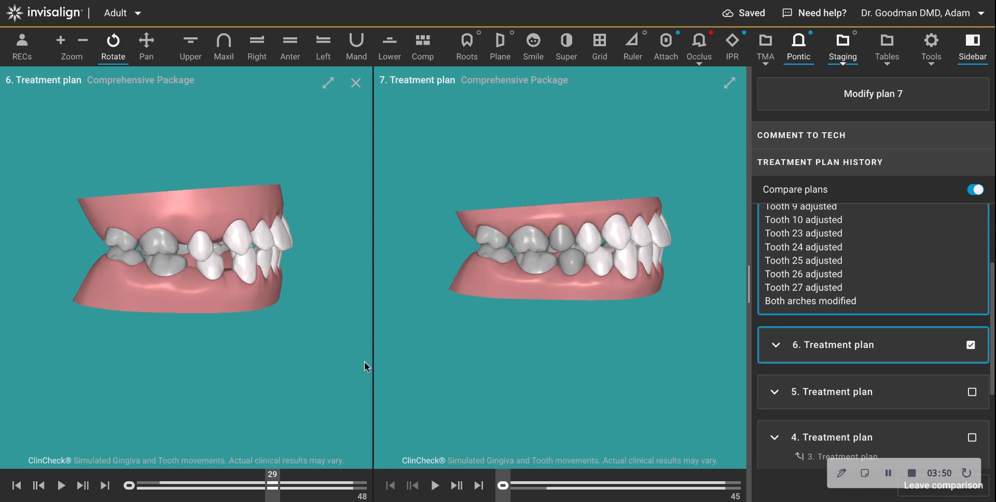
{"action": "left_click", "coordinate": [457, 485]}
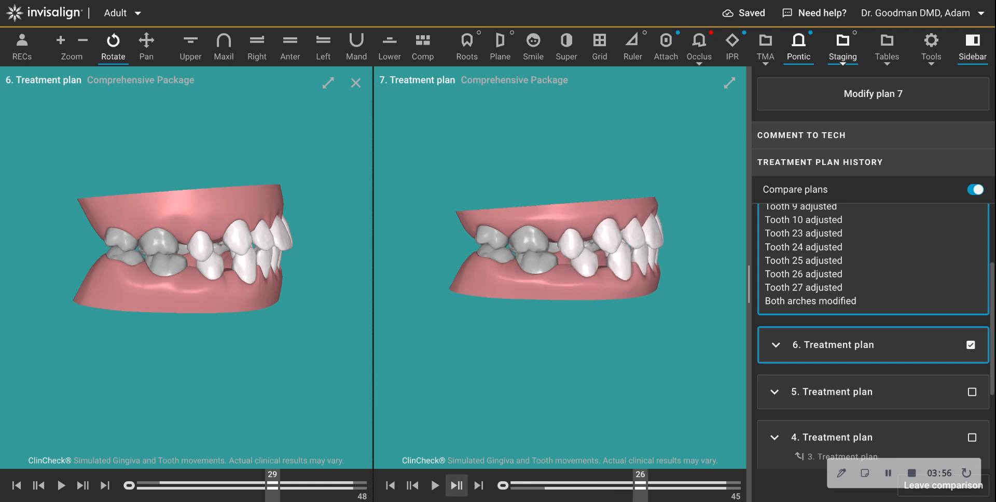
{"action": "left_click", "coordinate": [393, 488]}
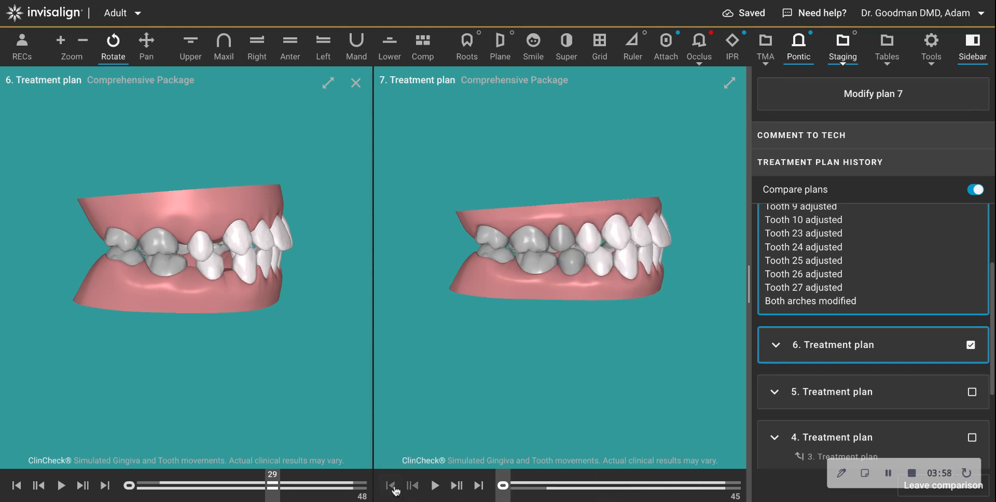